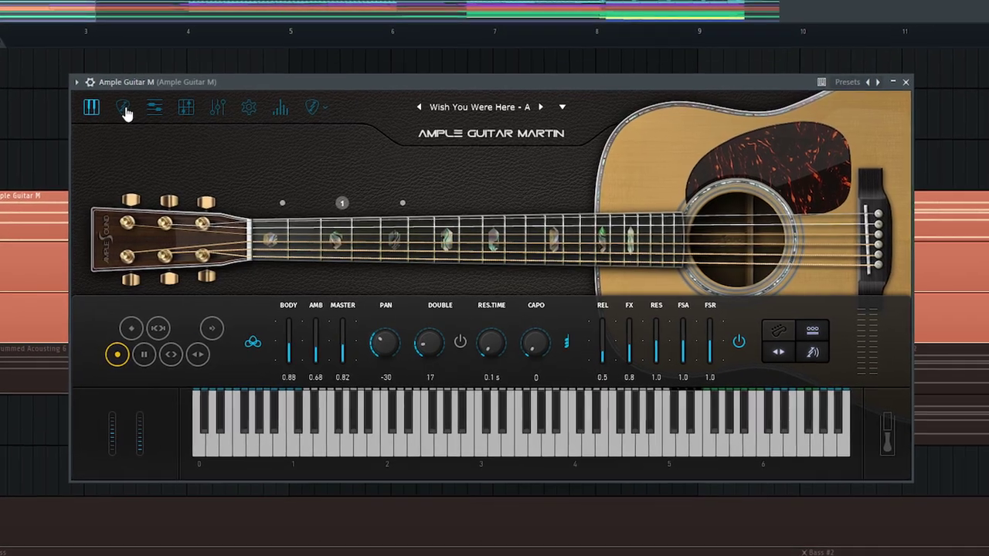
- Raise the Stroke Vol knob in Ample Guitar's strumming pattern sequencer
left_click(124, 108)
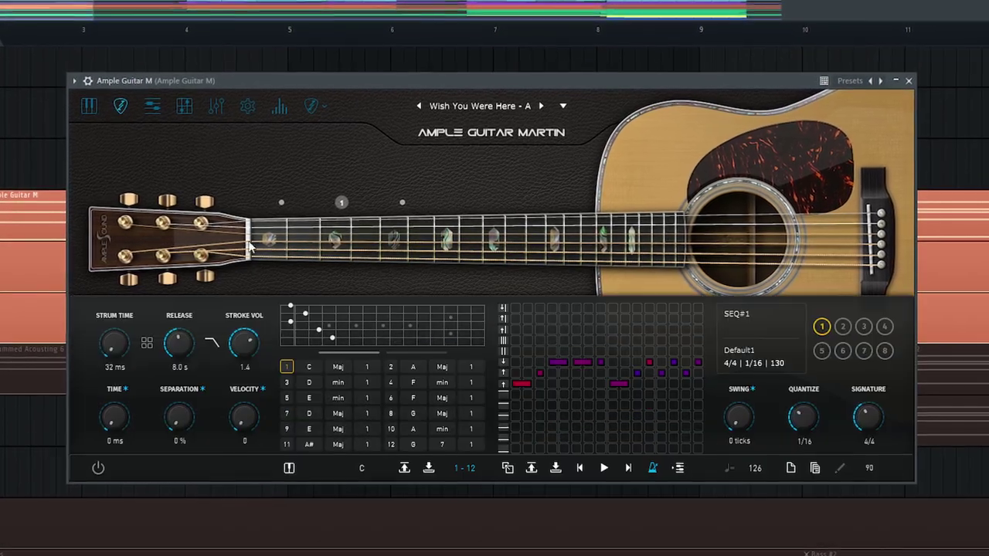
mouse_move(240, 371)
left_mouse_down()
mouse_move(224, 286)
mouse_move(233, 345)
left_mouse_up()
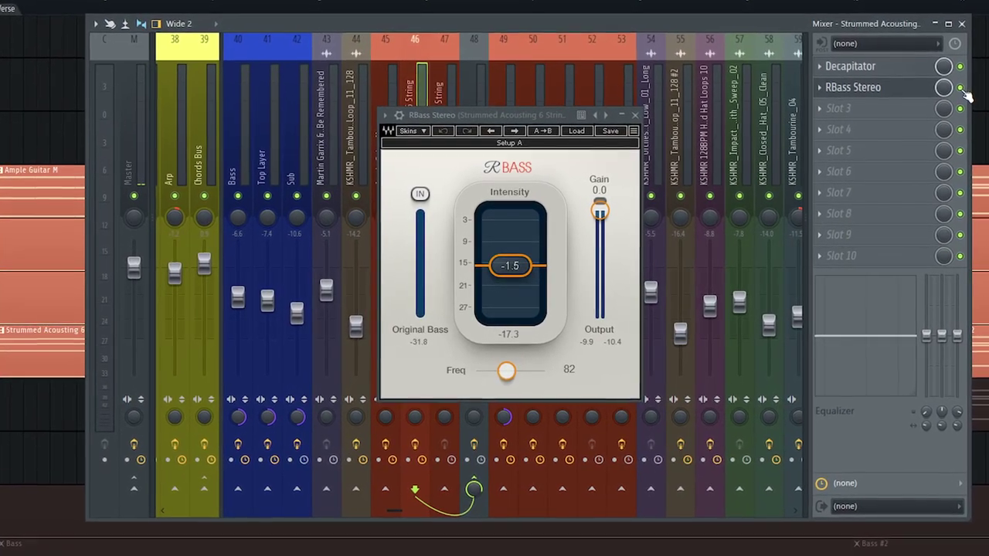
- Toggle RBass on then off; open the Acoustic Guitar Bus's OneKnob Brighter, Phatter and S1 Imager
left_click(955, 90)
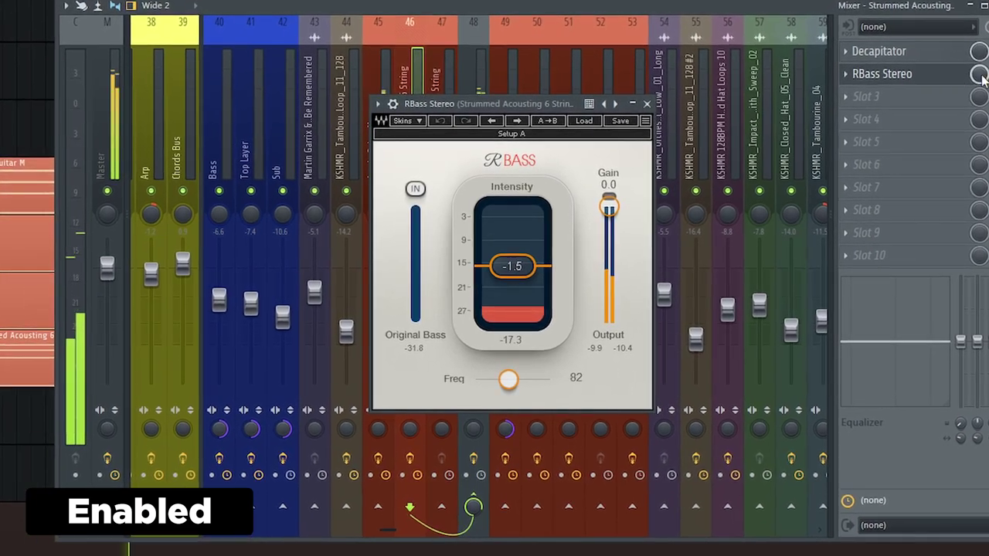
left_click(956, 91)
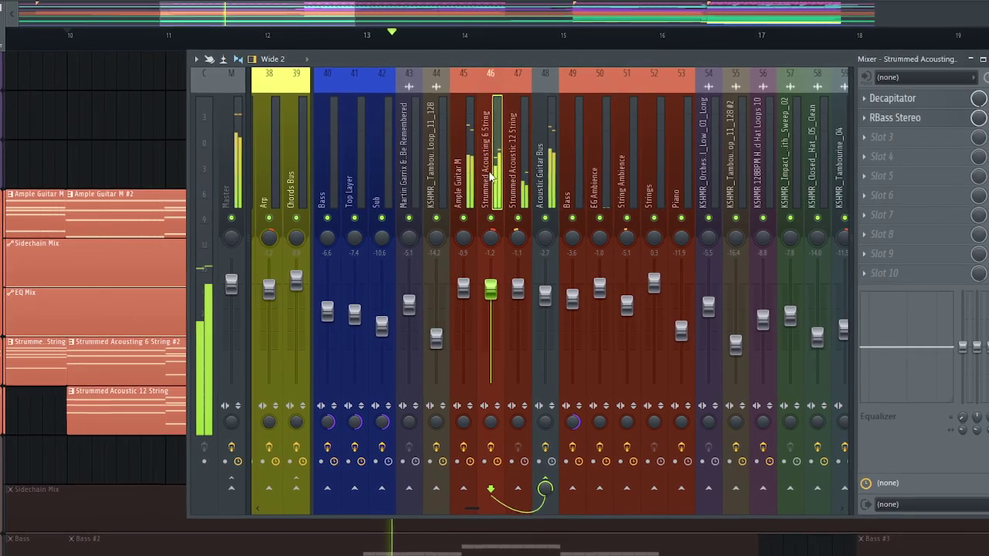
left_click(547, 158)
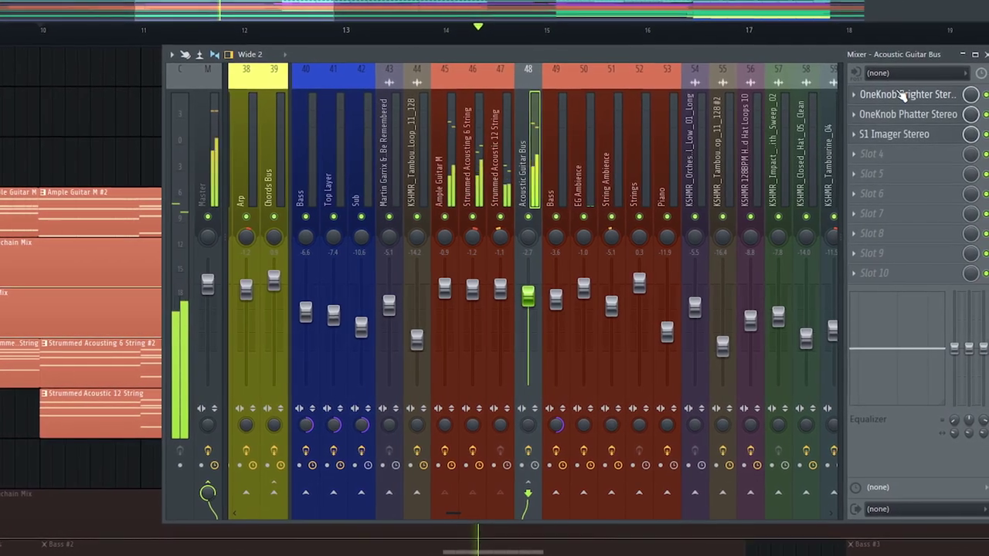
left_click(903, 95)
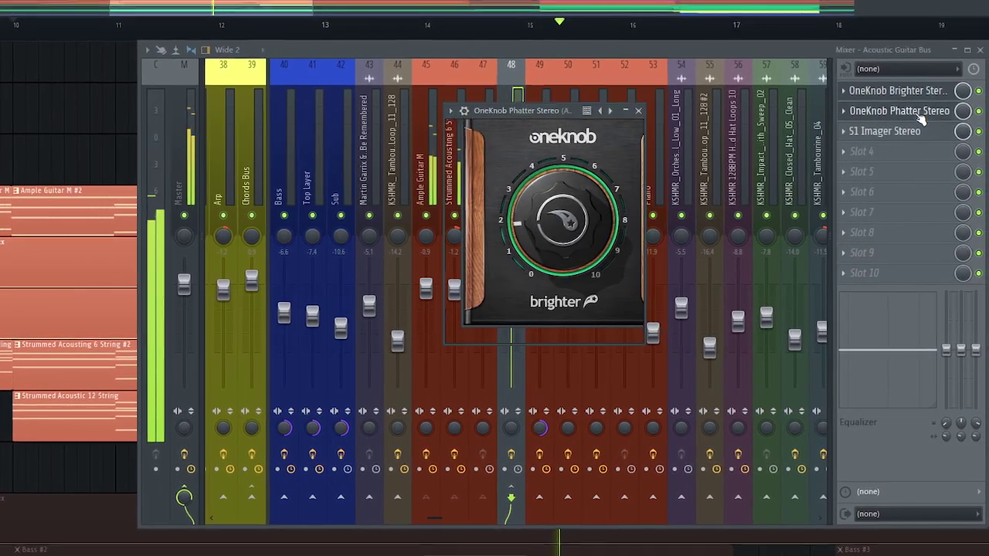
left_click(923, 113)
left_click(922, 130)
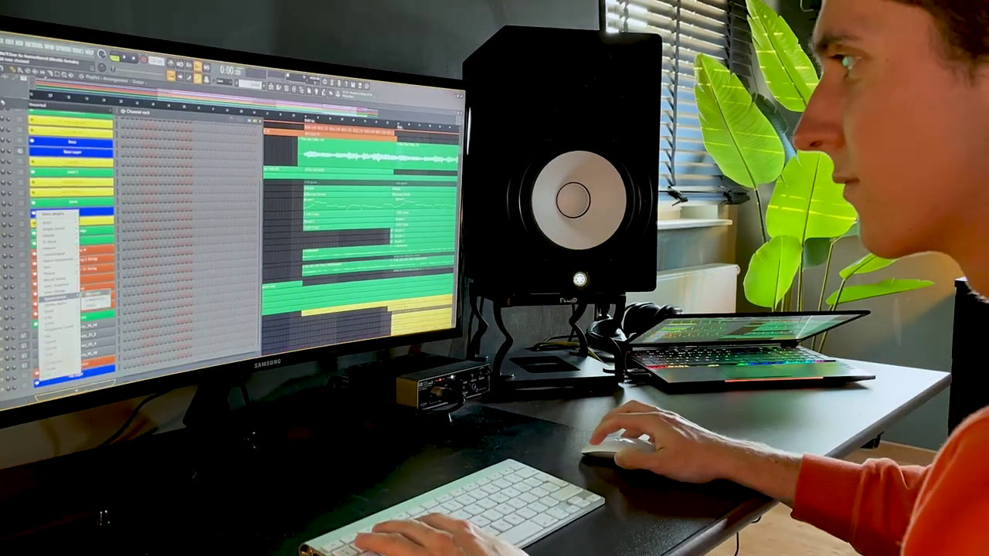
- Scroll the playlist down to the Tina Guo Cello part and its Expression automation
scroll(100, 294, "down", 5)
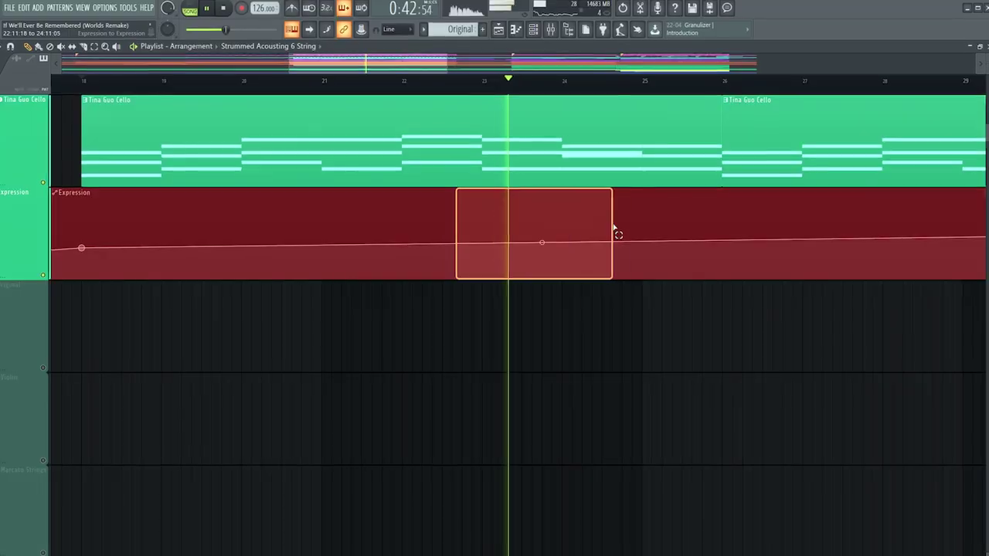
- Deselect the Expression automation clip and move the playlist view along the overview bar
left_click(464, 108)
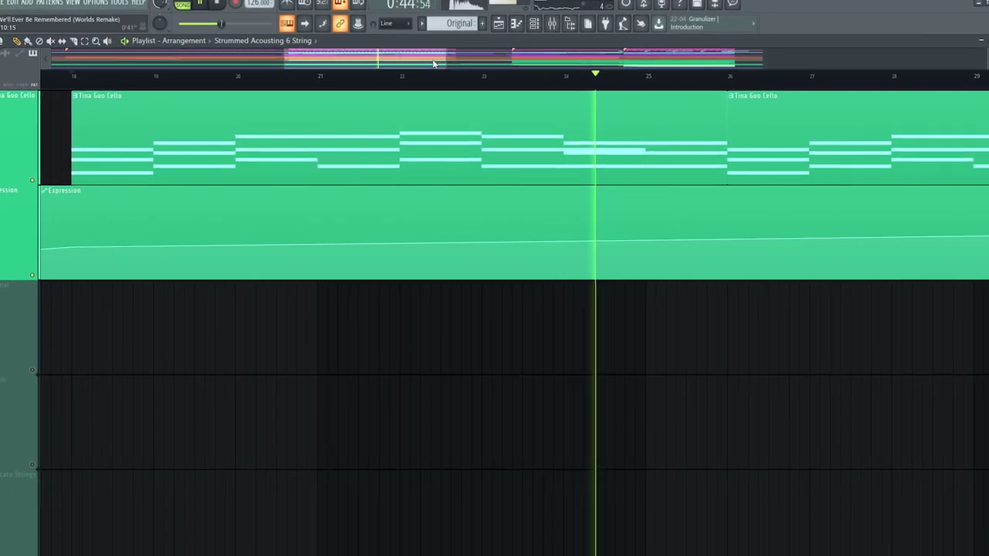
left_click_drag(433, 63, 534, 44)
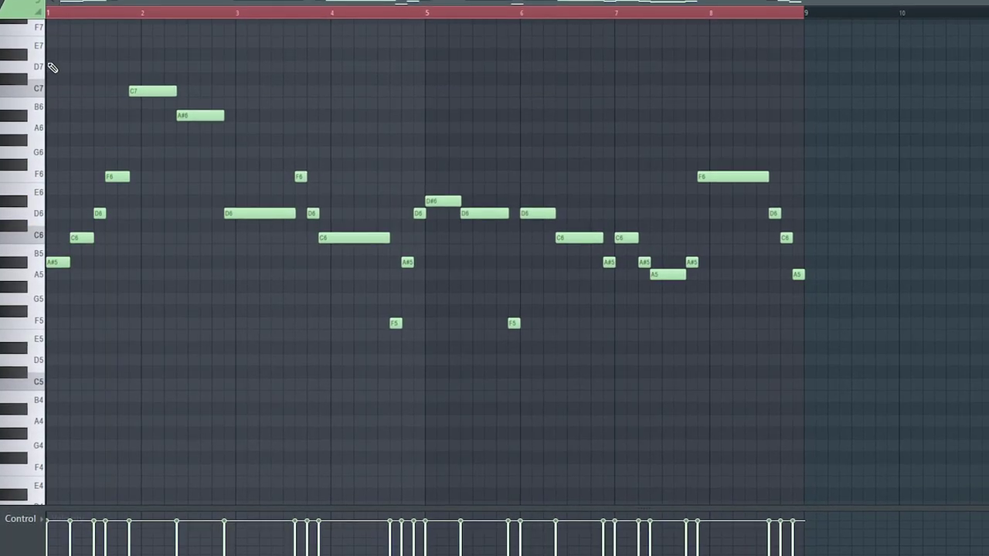
- Move all melody notes down an octave, then solo Tina Guo Cello +12 and play it
key("ctrl+a")
key("ctrl+Down")
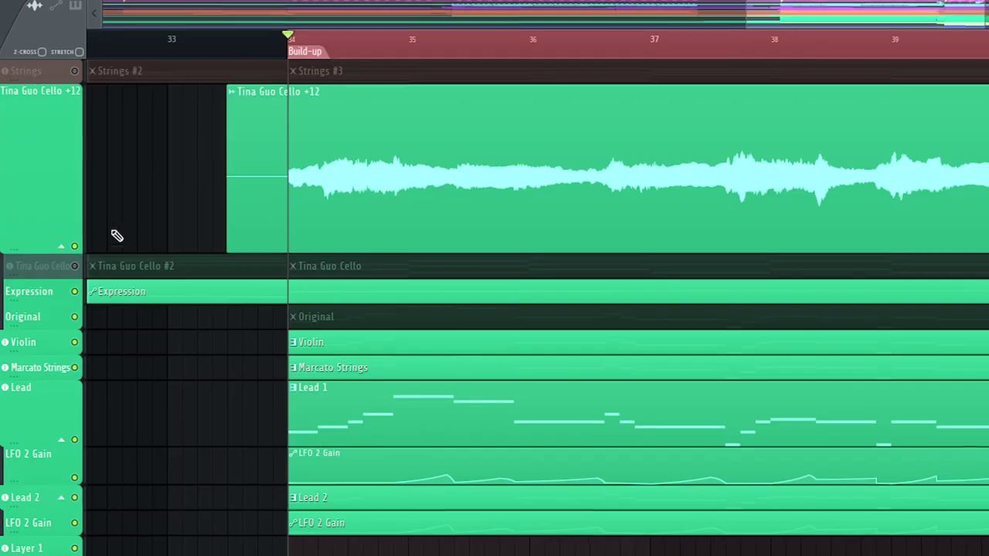
right_click(75, 245)
key("space")
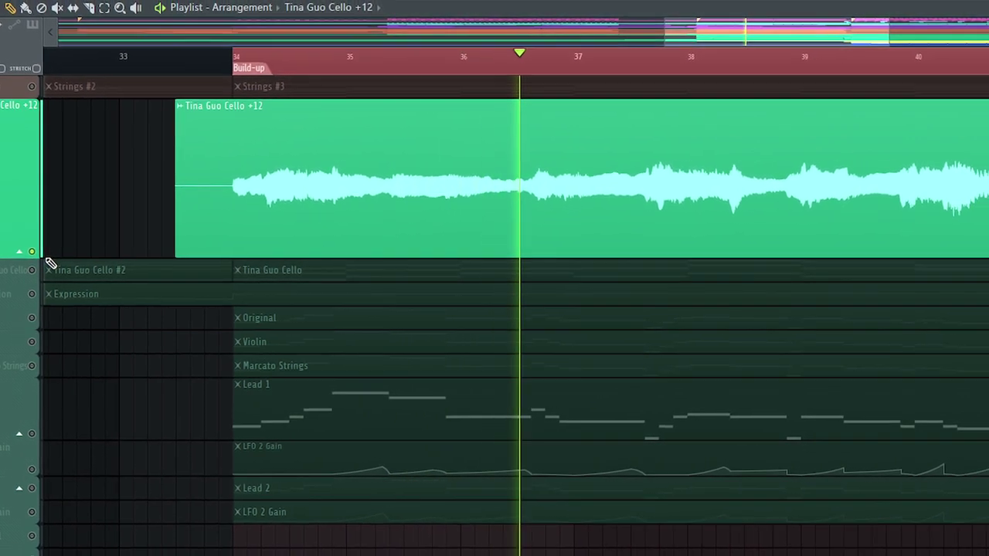
- Unmute Expression, Violin, Marcato Strings, Lead 1, Lead 2 and both LFO 2 Gain tracks; open Violin's Kontakt
left_click(28, 294)
left_click(28, 342)
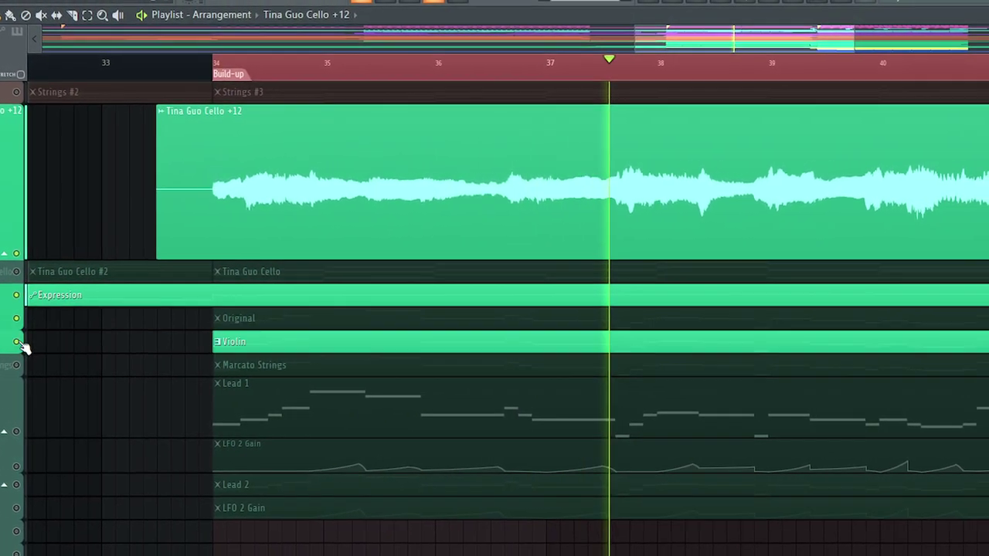
left_click(28, 366)
left_click(12, 431)
left_click(12, 466)
left_click(12, 484)
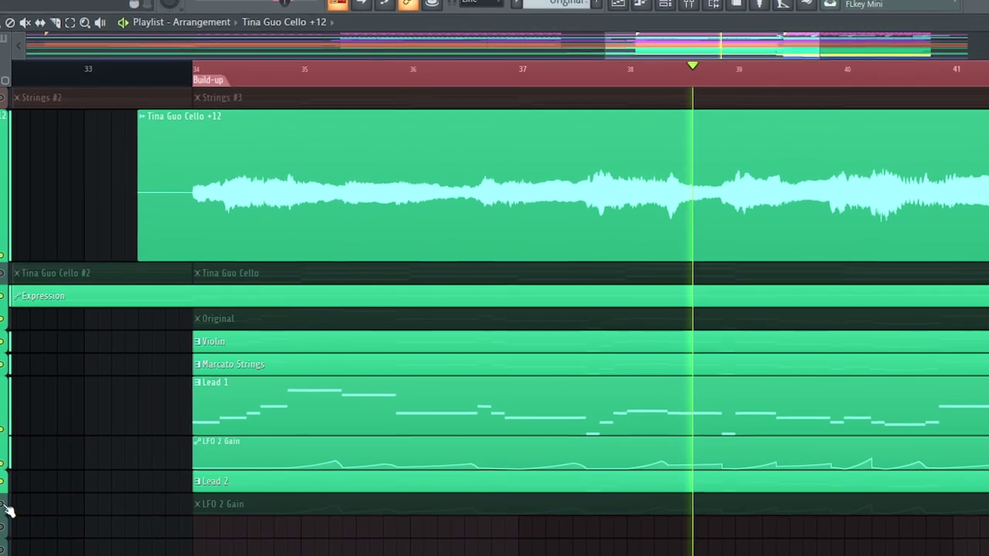
left_click(13, 506)
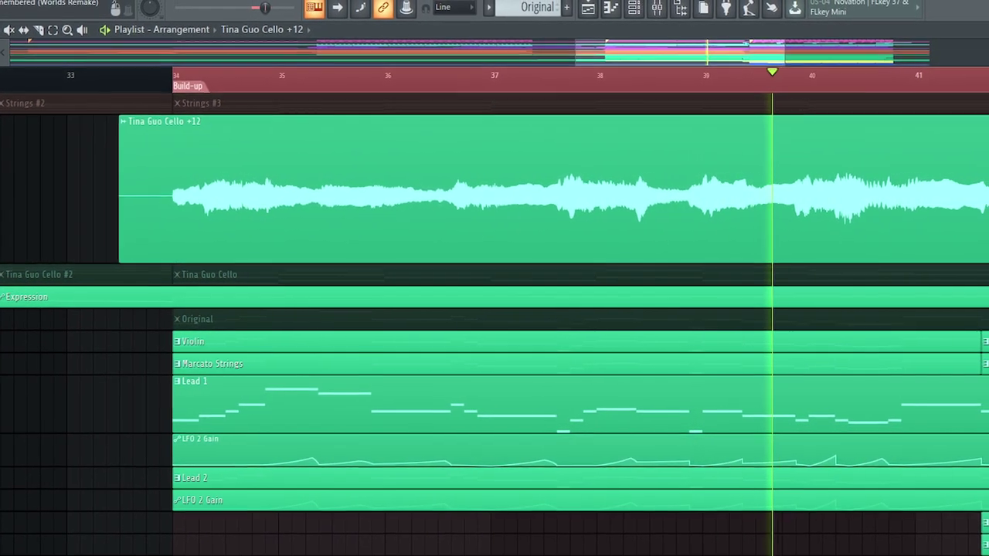
scroll(494, 324, "down", 3)
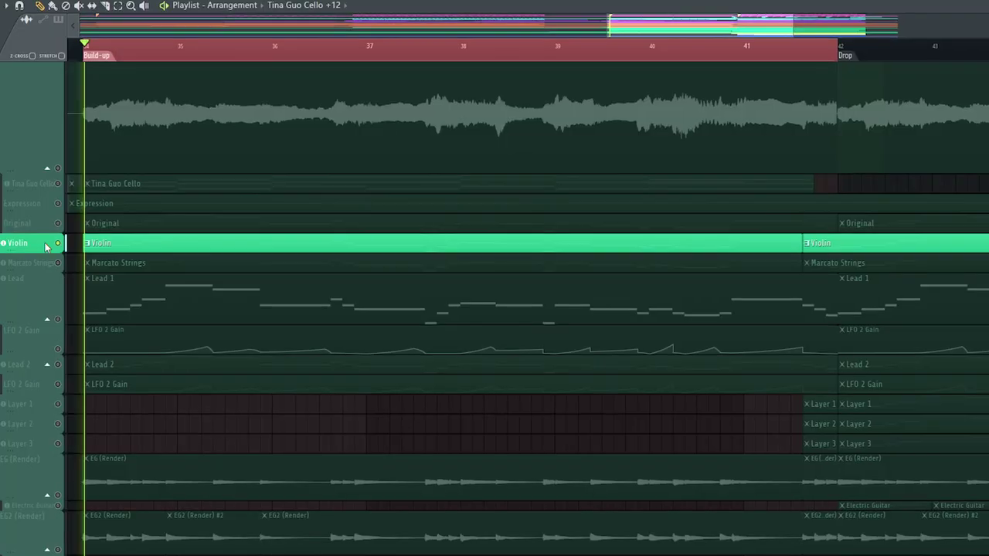
left_click(42, 246)
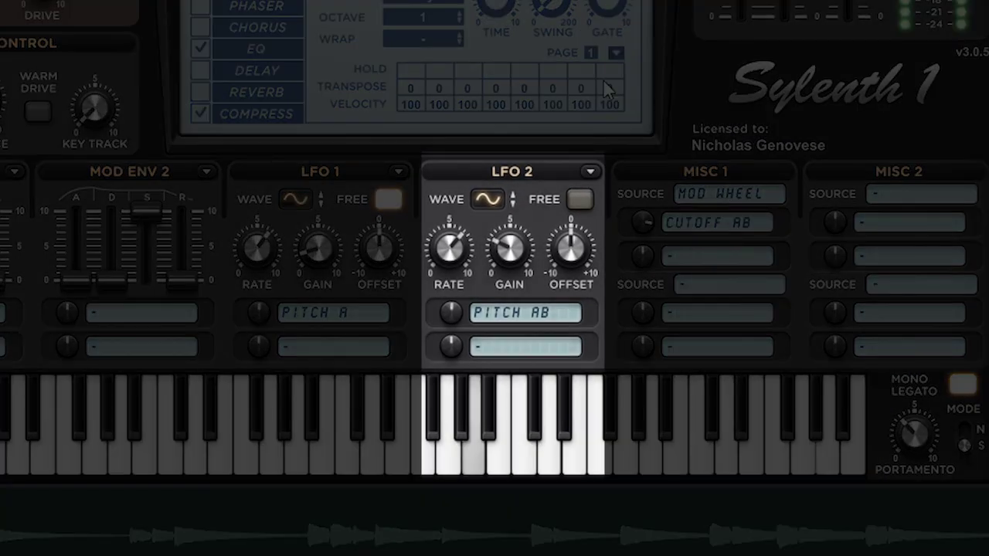
- Keep Sylenth1's LFO 2 destination set to Pitch A and B
left_click(482, 314)
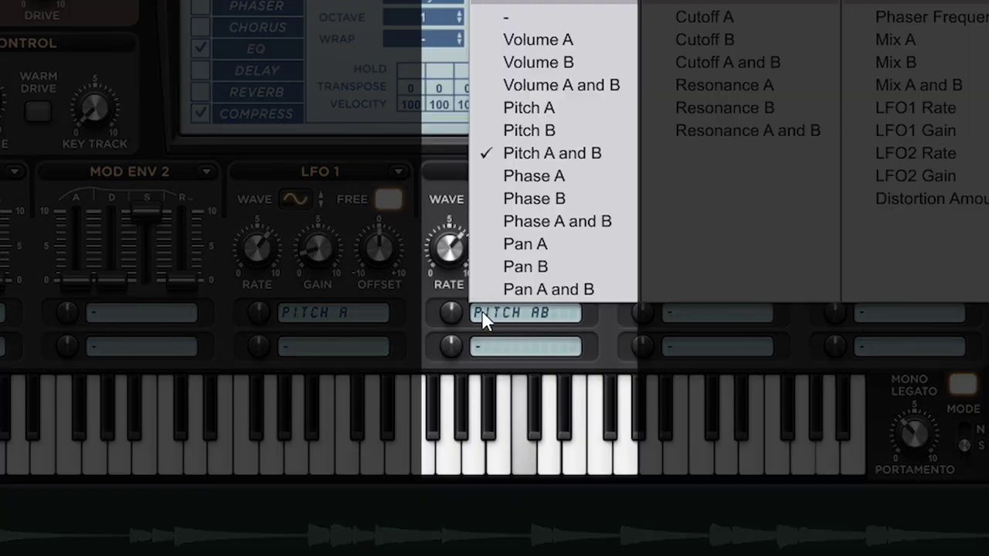
left_click(599, 157)
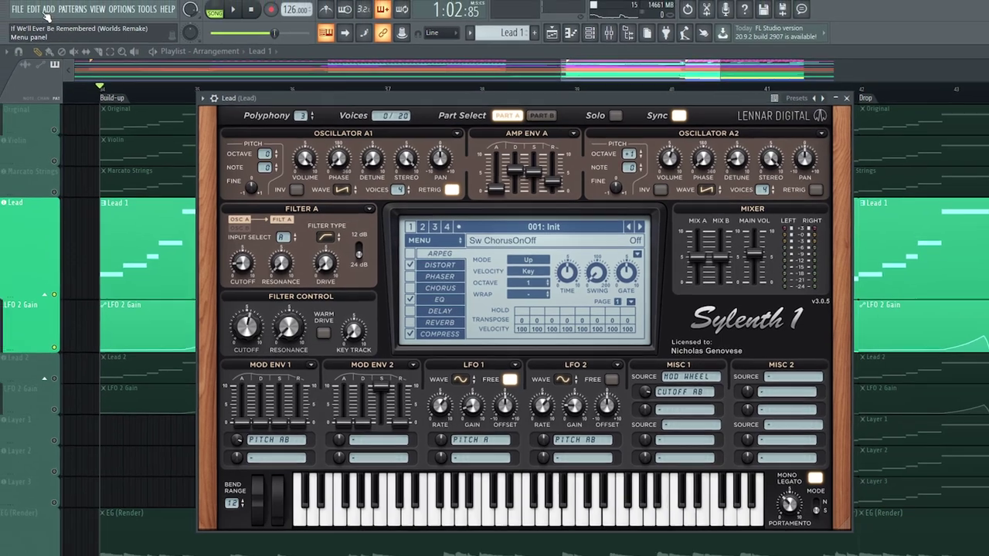
- Create an automation clip for the last tweaked Sylenth1 parameter and select the LFO 2 Gain clip
left_click(45, 6)
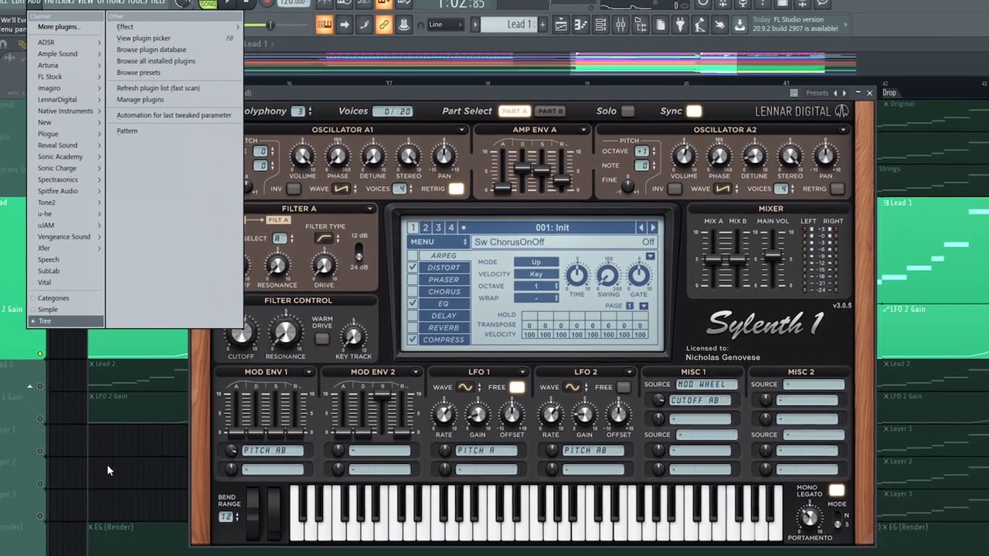
left_click(106, 464)
left_click_drag(118, 329, 826, 356)
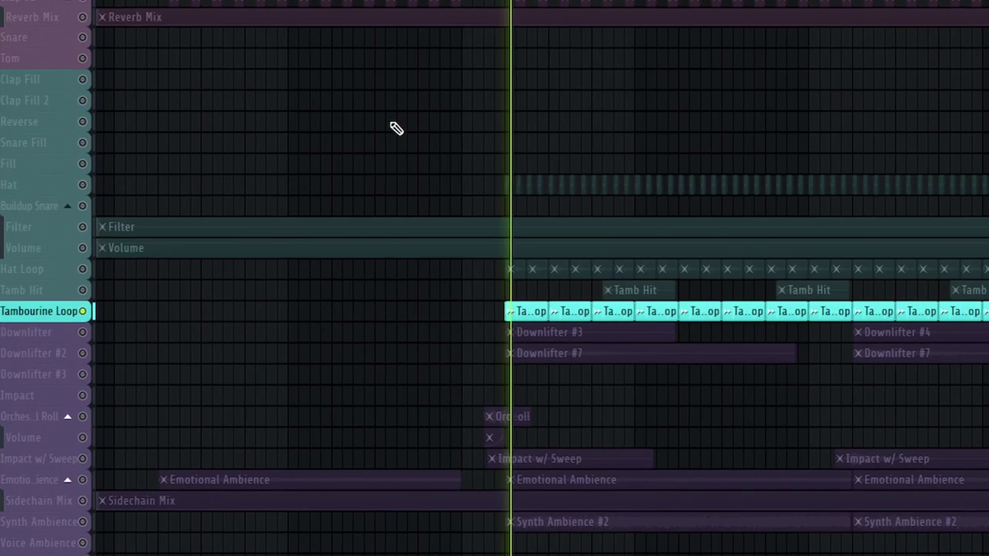
- Solo Downlifter, Downlifter #2, Orchestral Roll, Impact w/ Sweep, Emotional Ambience and Buildup Snare in turn
right_click(82, 332)
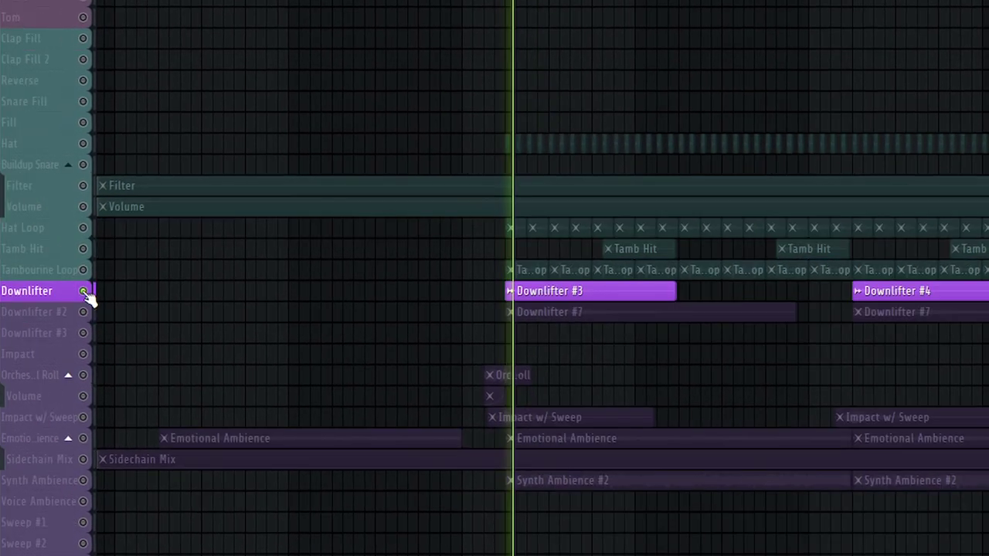
right_click(84, 312)
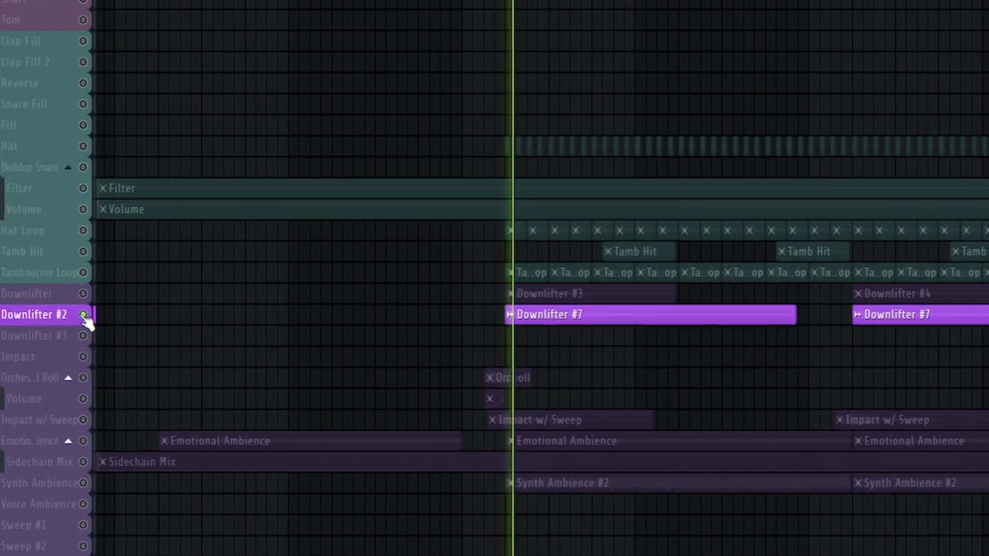
right_click(83, 378)
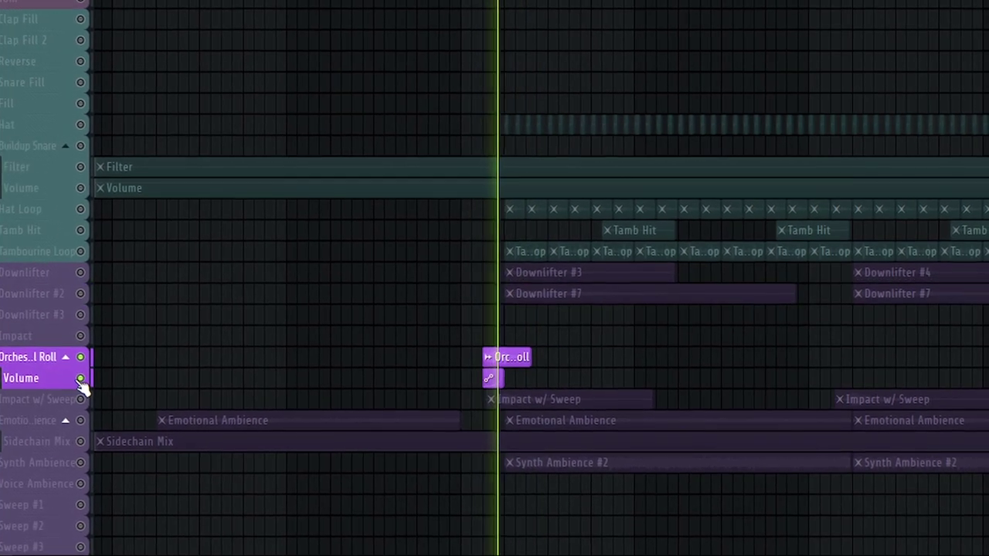
right_click(75, 402)
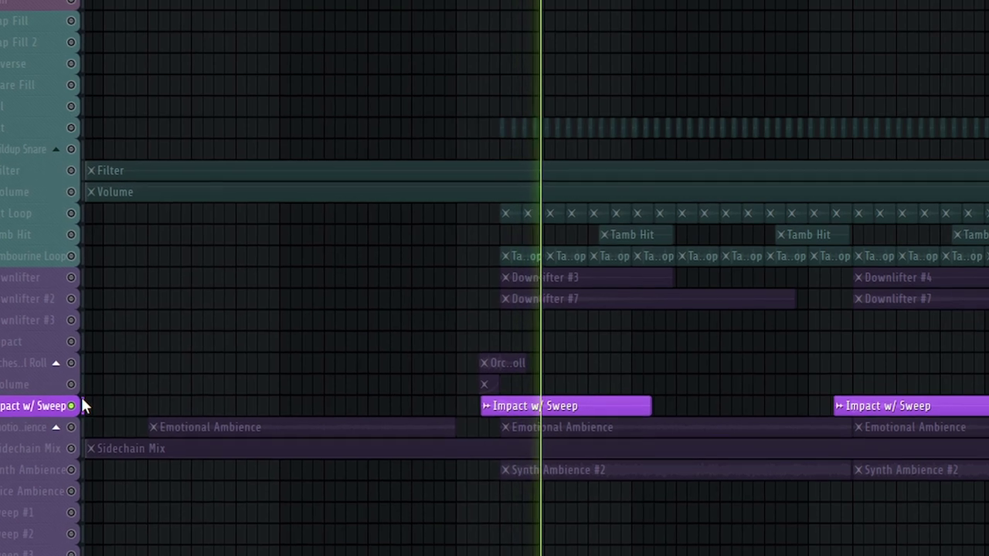
right_click(75, 446)
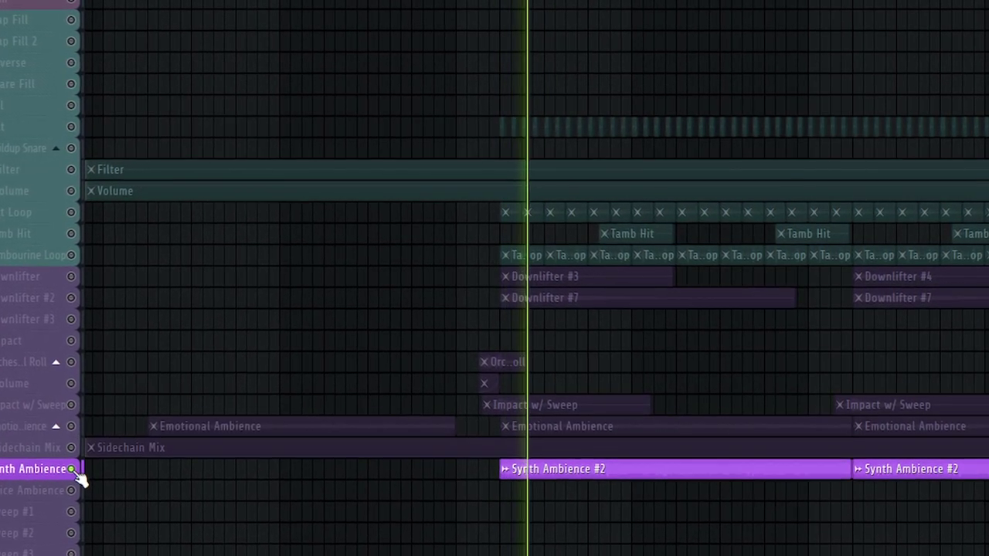
right_click(66, 149)
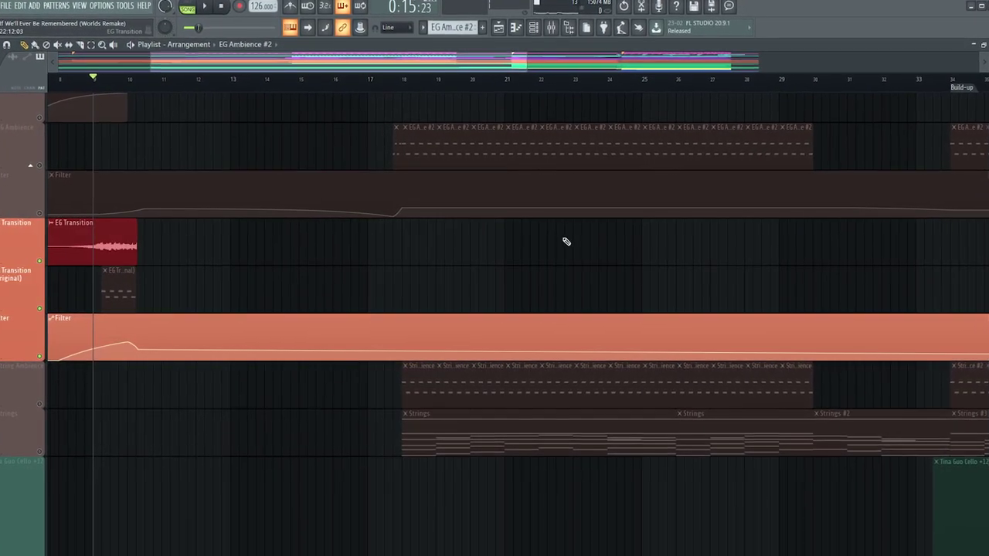
- Select the four F7 notes in the piano roll, then bring up the EG Ambience track options
scroll(572, 247, "down", 5)
scroll(696, 297, "down", 4)
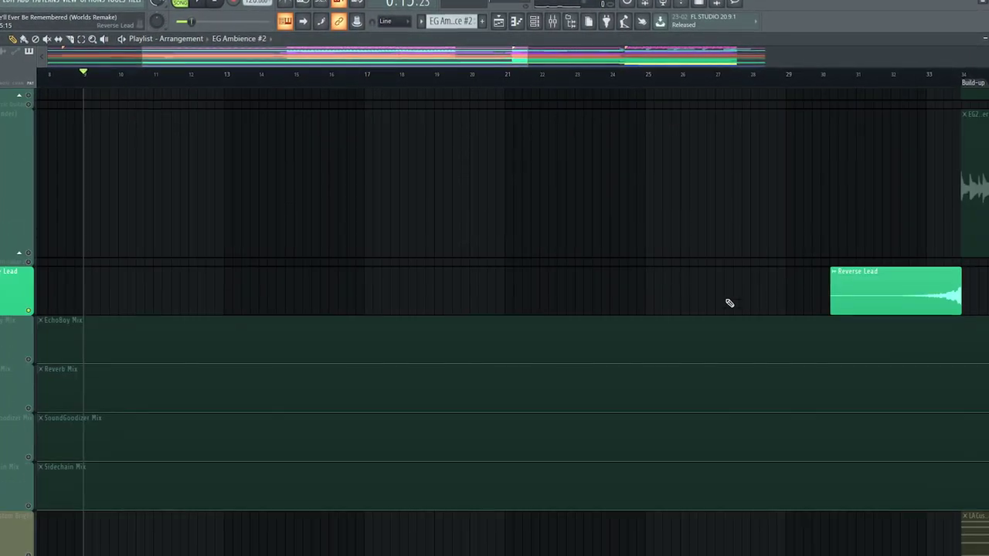
left_click_drag(842, 288, 922, 282)
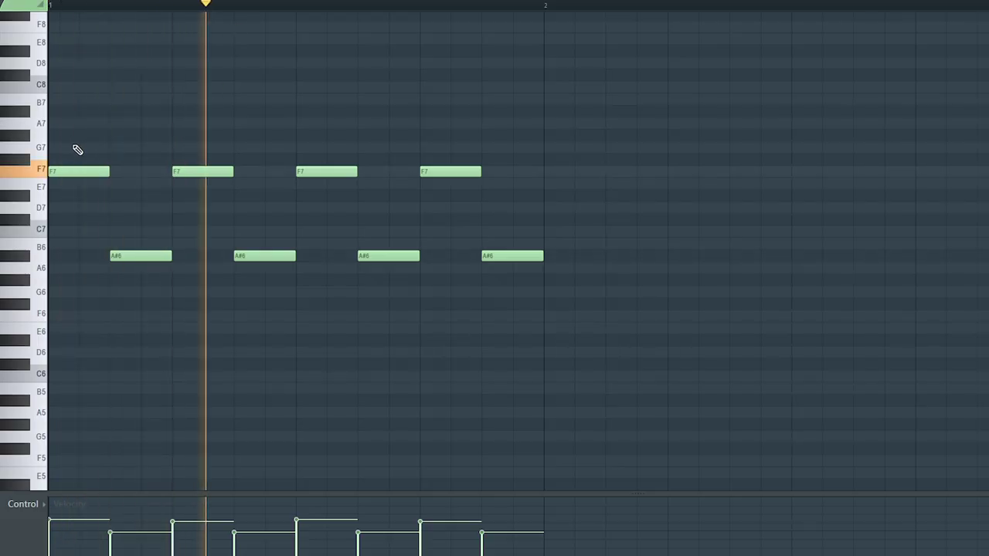
left_click_drag(91, 159, 550, 203)
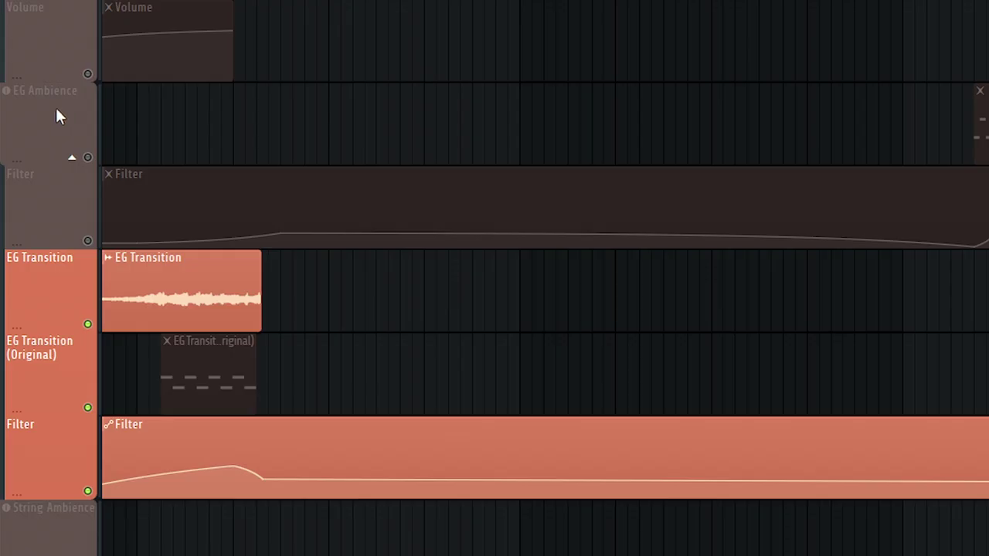
right_click(58, 115)
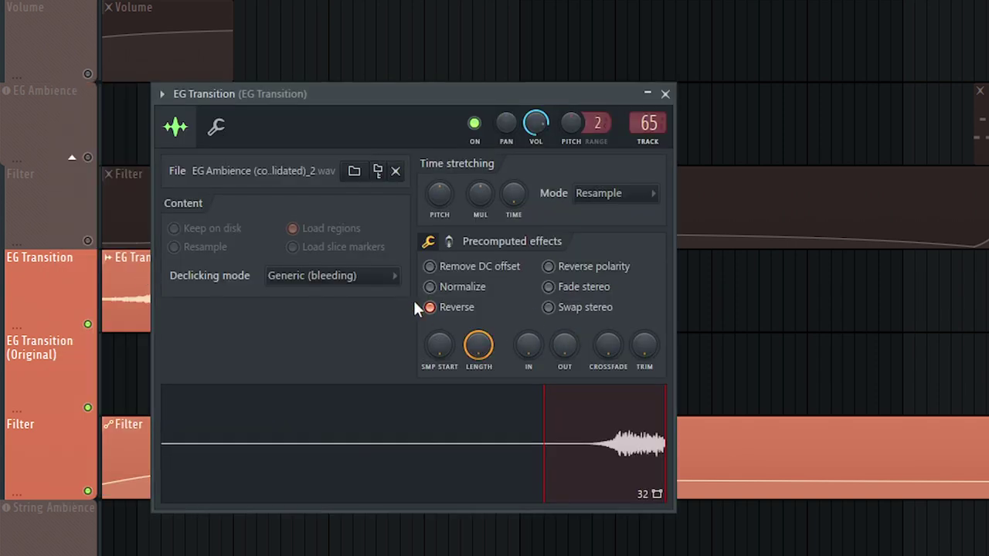
left_click(161, 94)
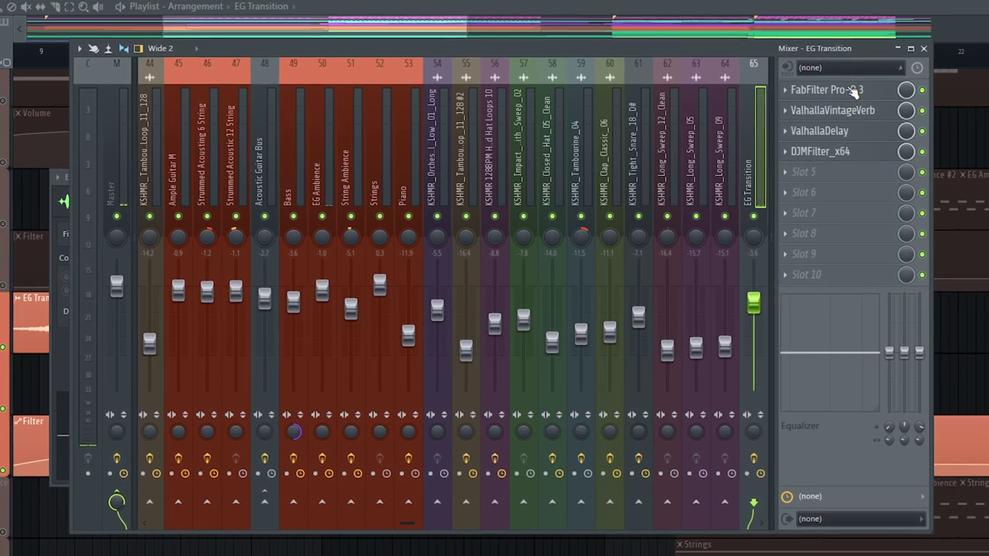
left_click(834, 89)
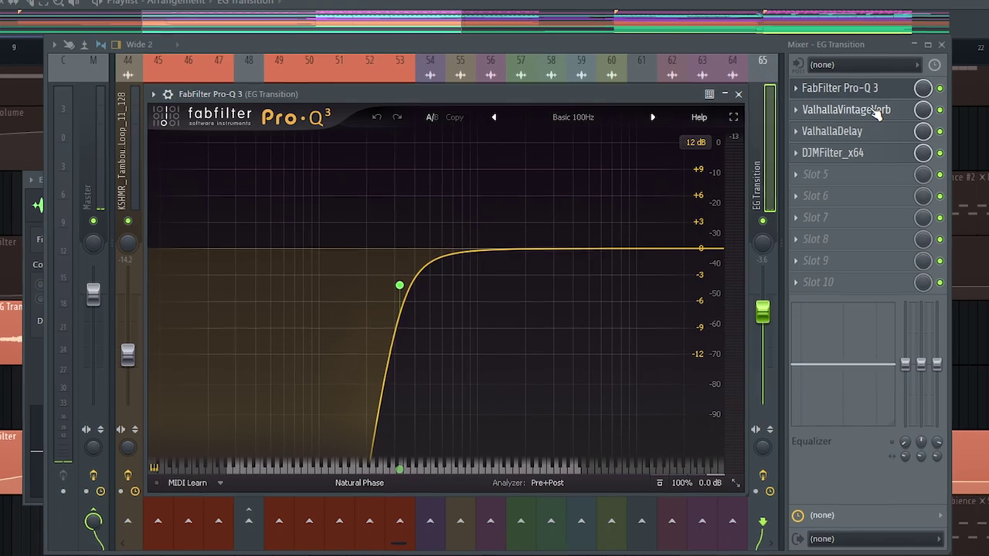
left_click(878, 110)
left_click(873, 132)
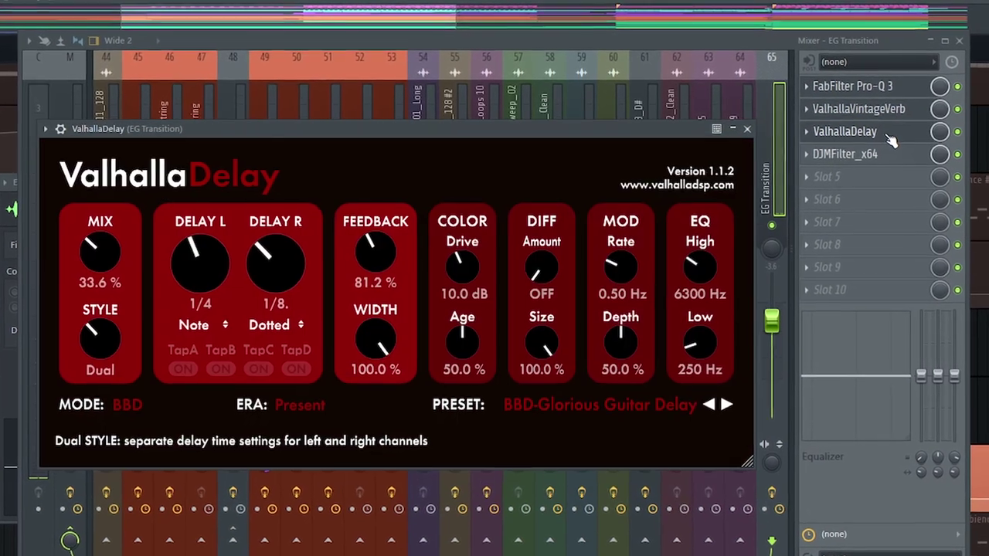
left_click(872, 154)
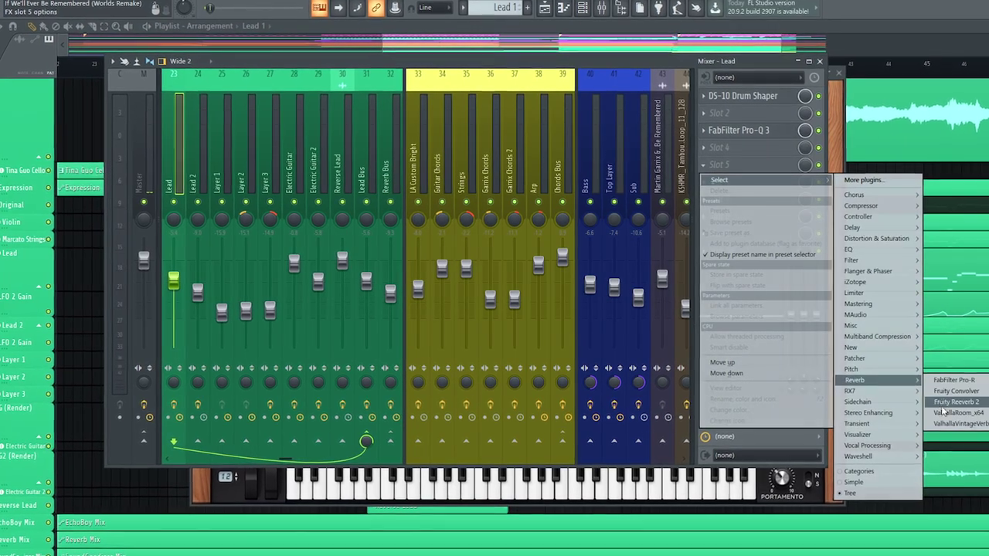
- Load ValhallaVintageVerb on the Lead track with 43.2% mix, 4.90 s decay and 230 Hz low cut
left_click(957, 423)
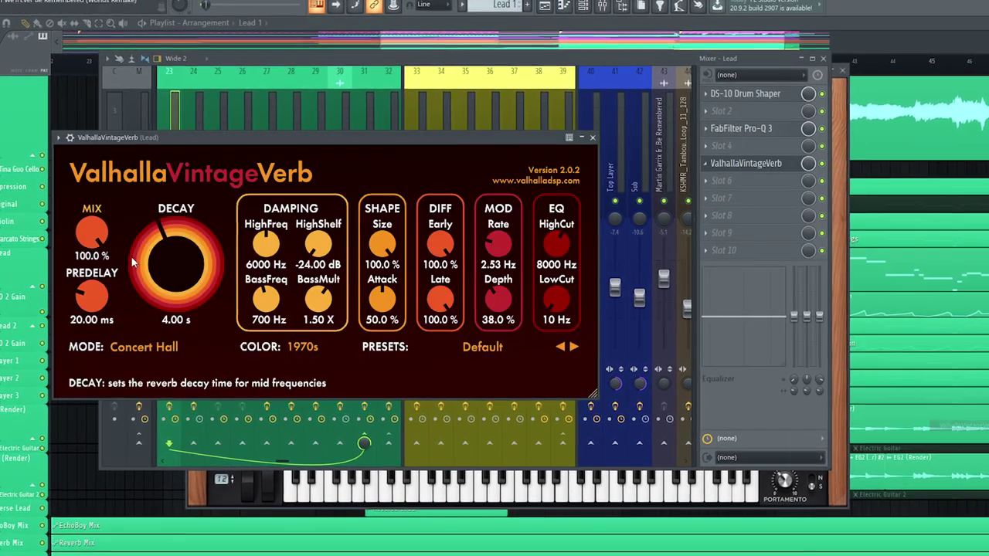
left_click_drag(91, 234, 101, 284)
left_click_drag(174, 266, 176, 255)
left_click_drag(557, 303, 573, 294)
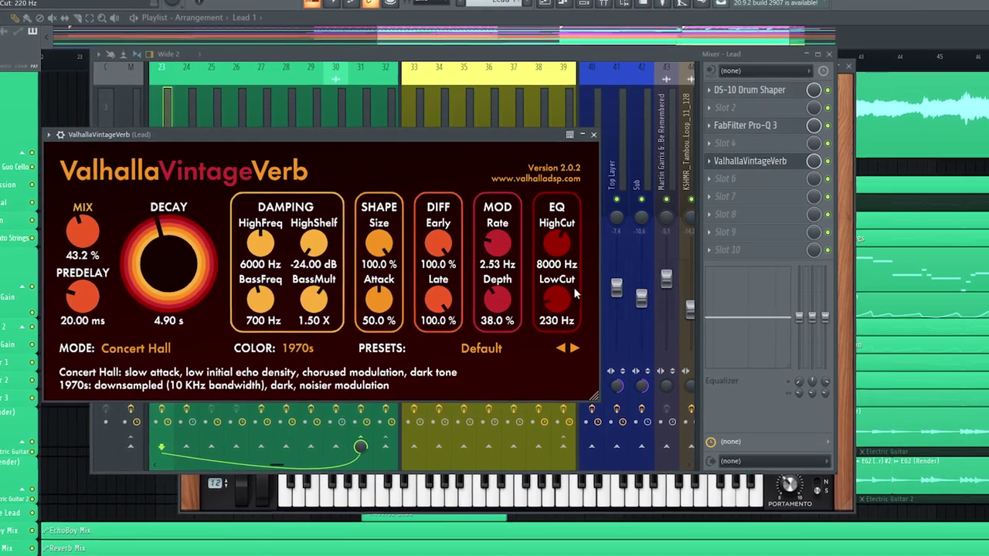
- Load Edison in Slot 6 and record the lead's reverb output as a 6.68-second take
left_click(724, 178)
mouse_move(828, 202)
mouse_move(928, 352)
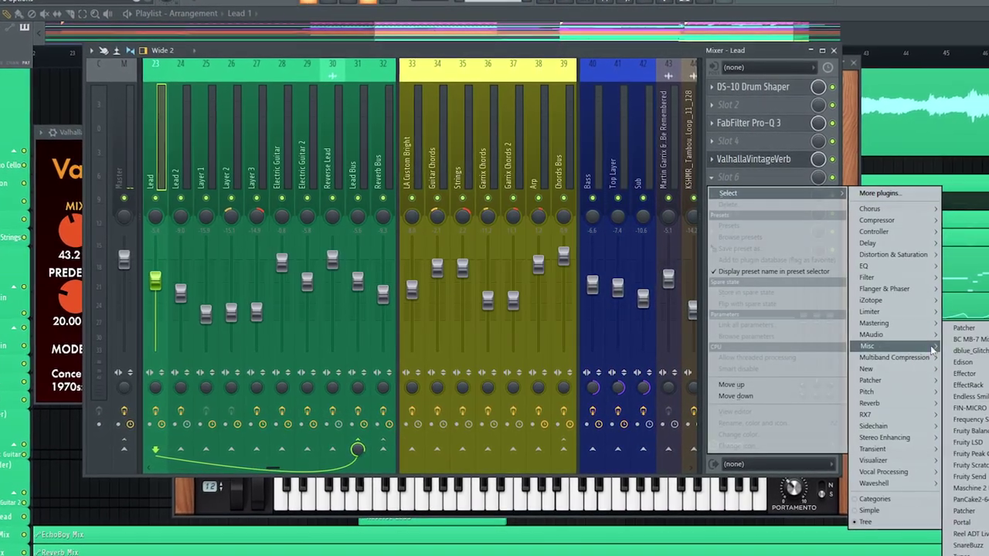
left_click(963, 362)
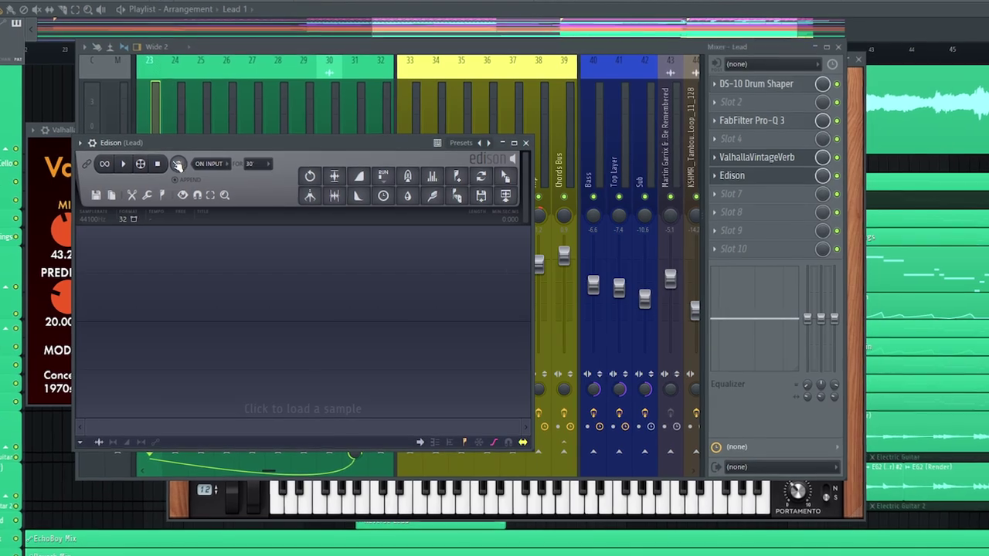
left_click(177, 164)
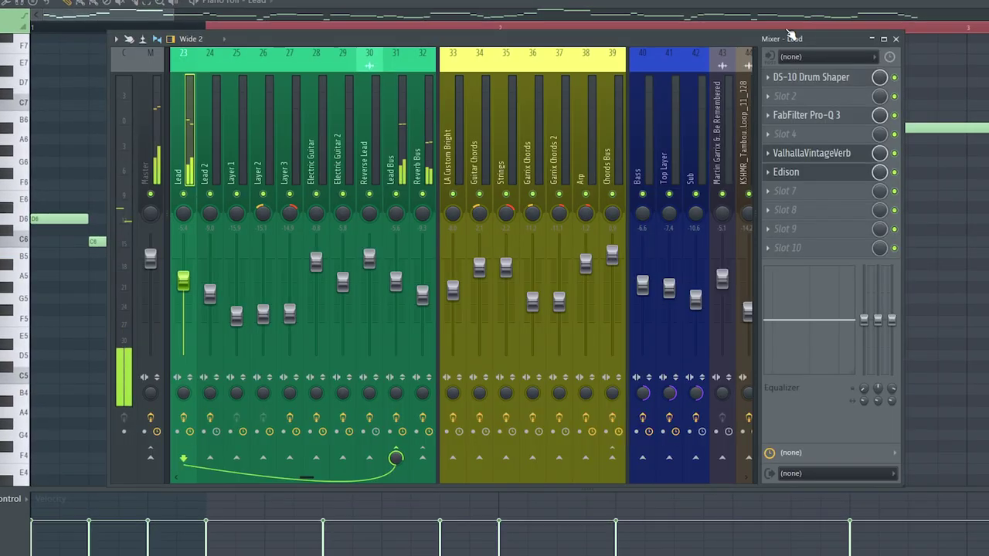
left_click(818, 176)
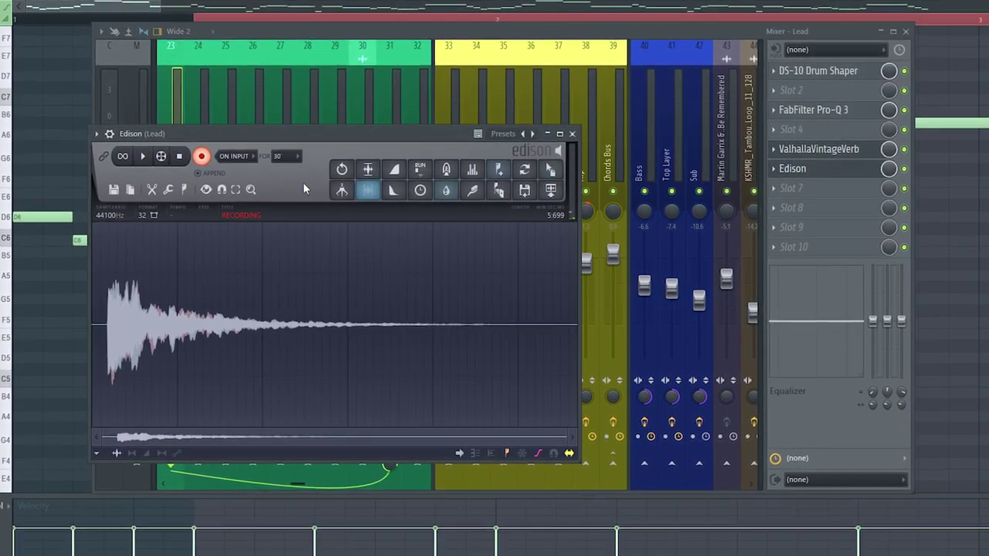
left_click(203, 157)
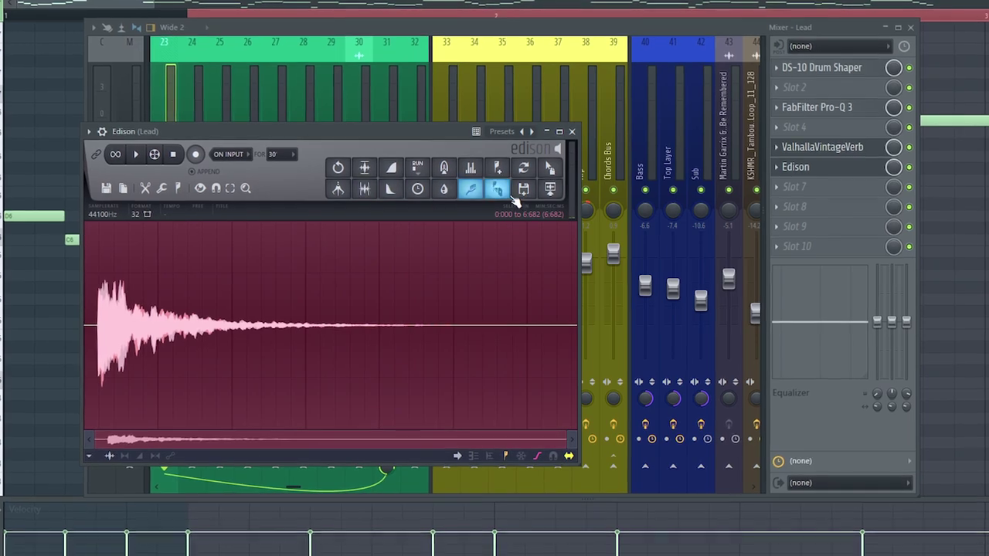
- Place the Edison recording in the playlist and tick Reverse in its channel settings
left_click(549, 187)
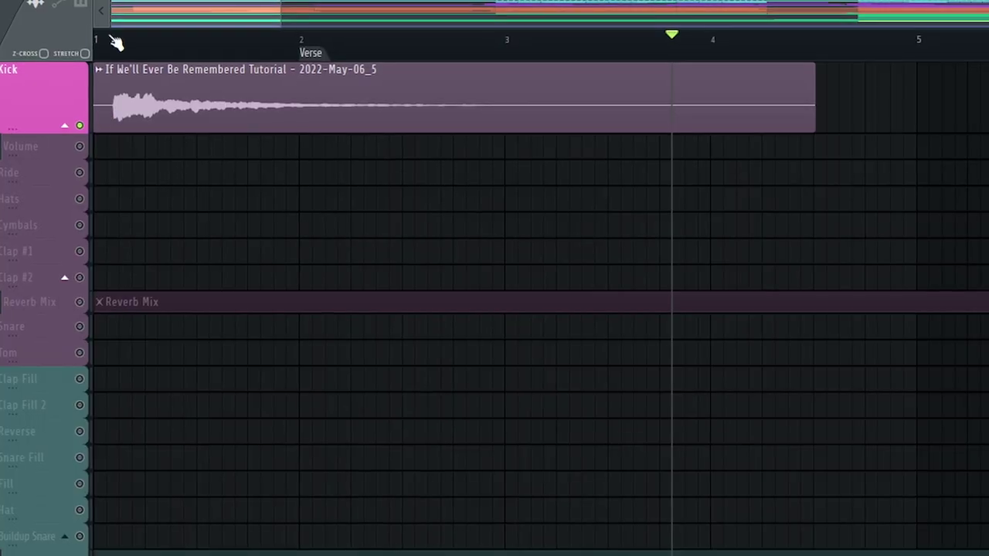
double_click(143, 65)
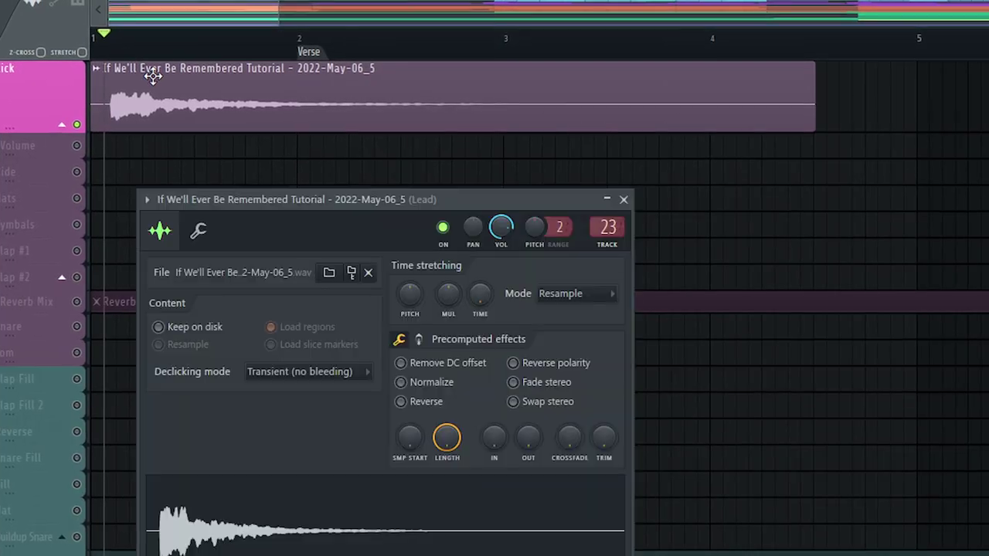
left_click(419, 402)
left_click(592, 34)
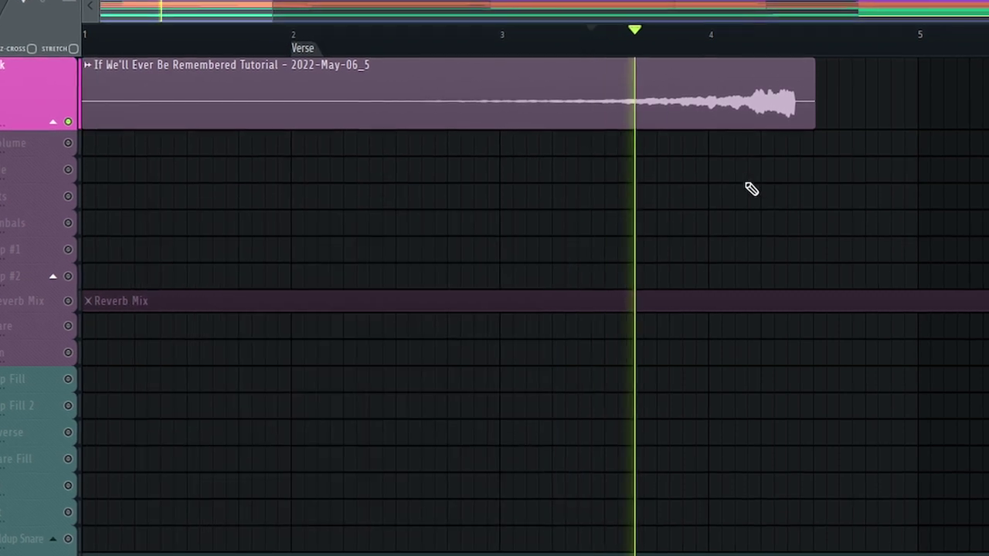